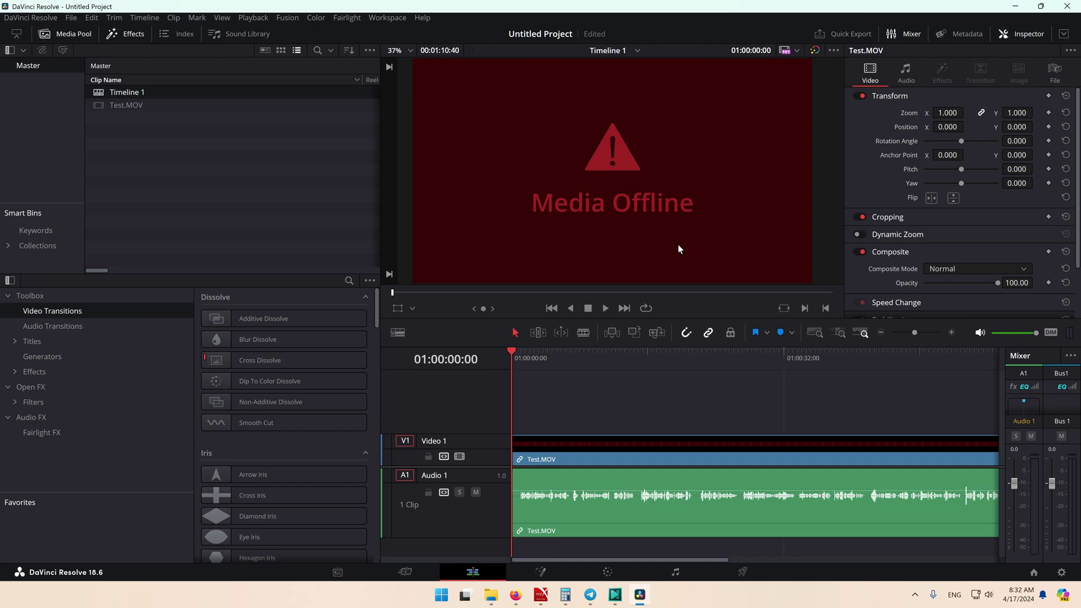
- Search the web for 'vsdc' in Firefox
key("alt+Tab")
left_click(579, 37)
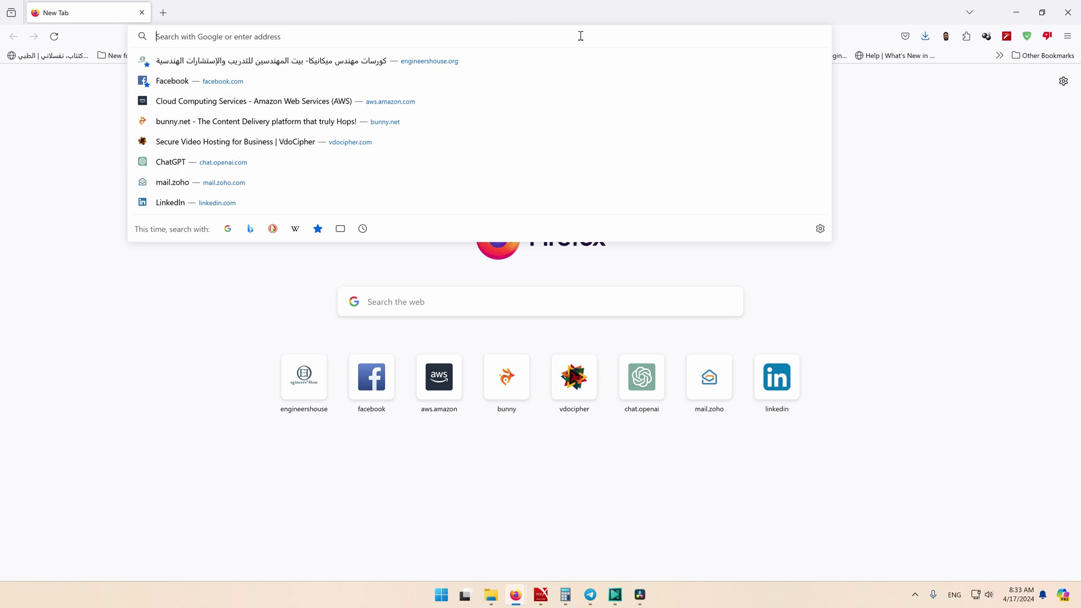
key("Escape")
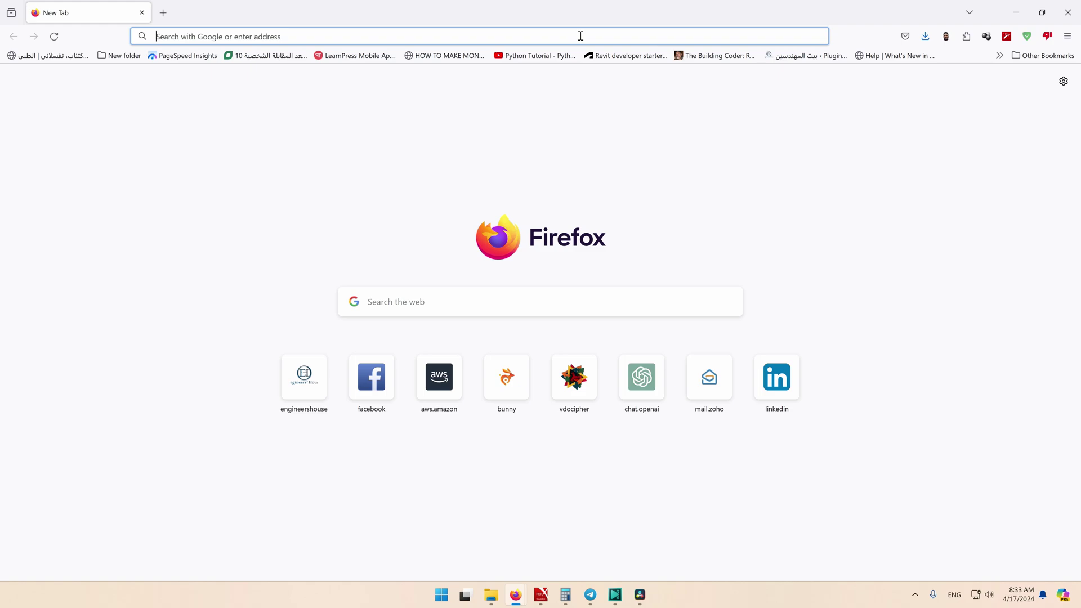
type("vsdc")
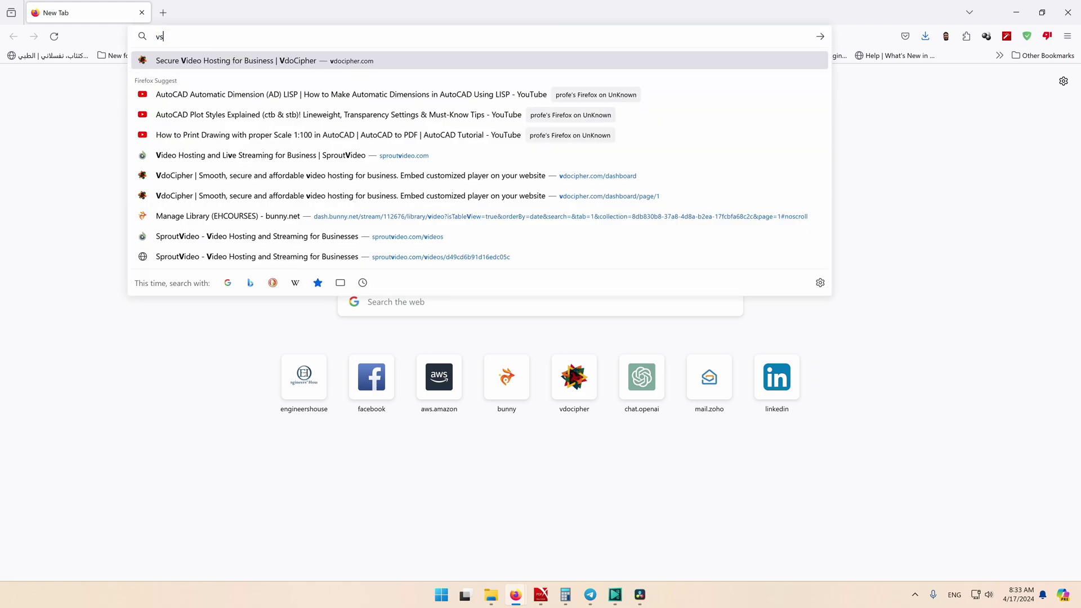
key("Return")
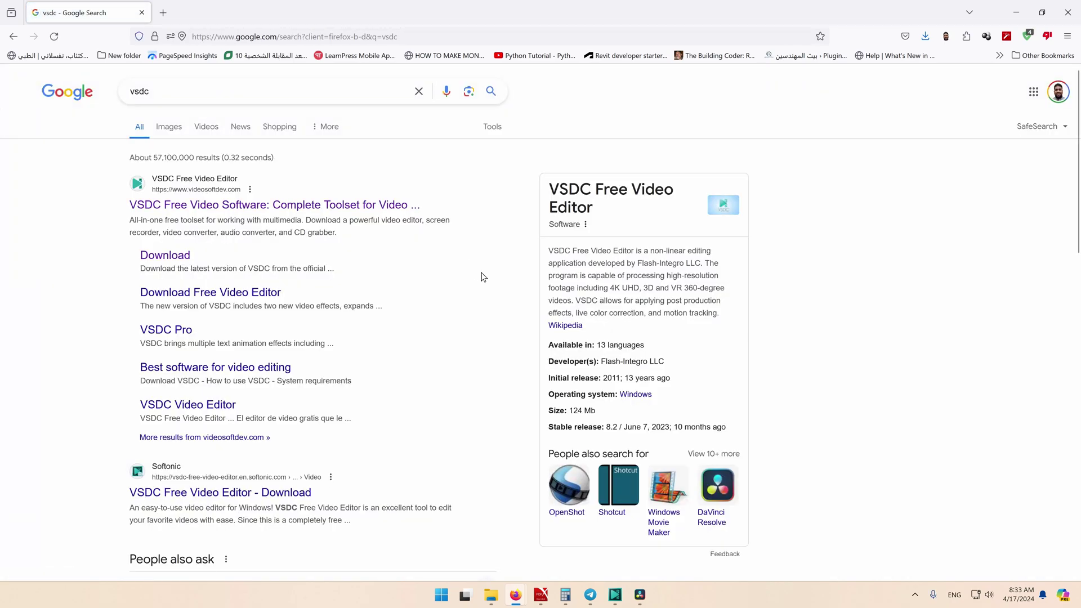
- Open videosoftdev.com's free Video Editor download page, then switch to the VSDC window
left_click(372, 209)
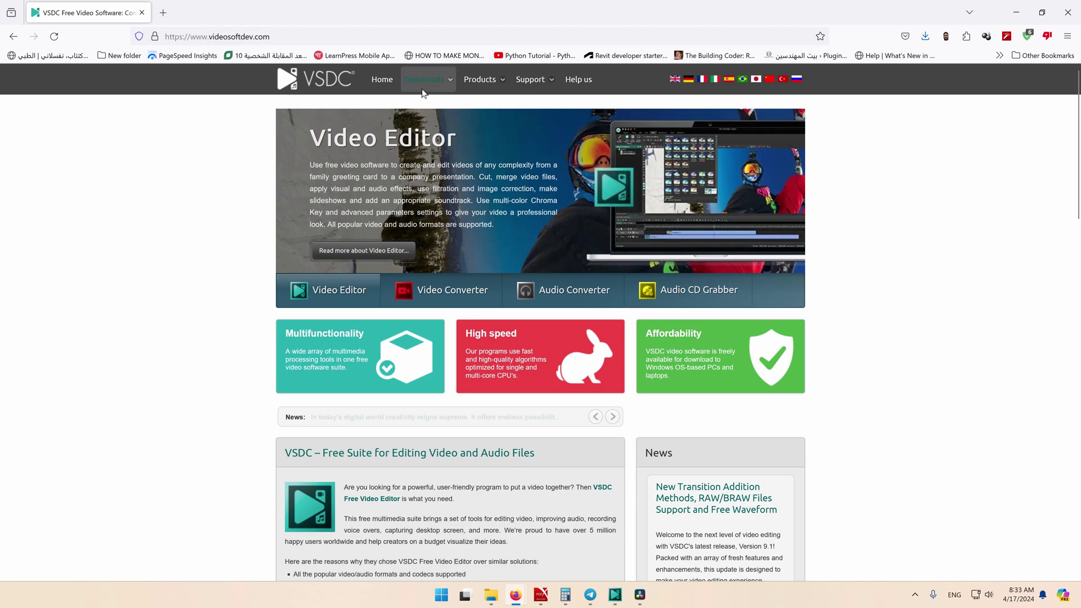
mouse_move(423, 94)
left_click(428, 108)
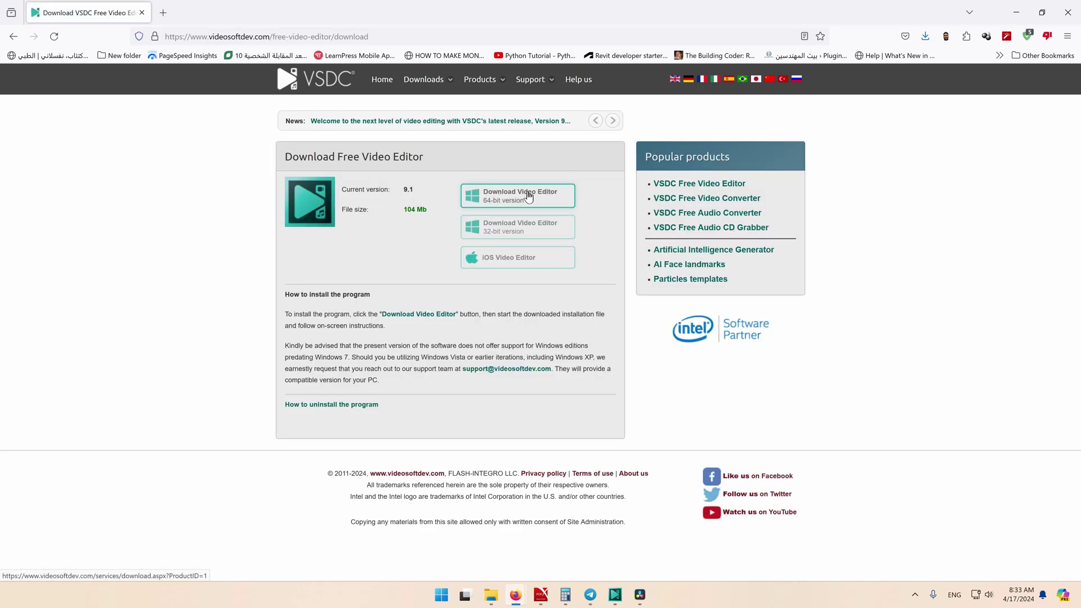
left_click(617, 599)
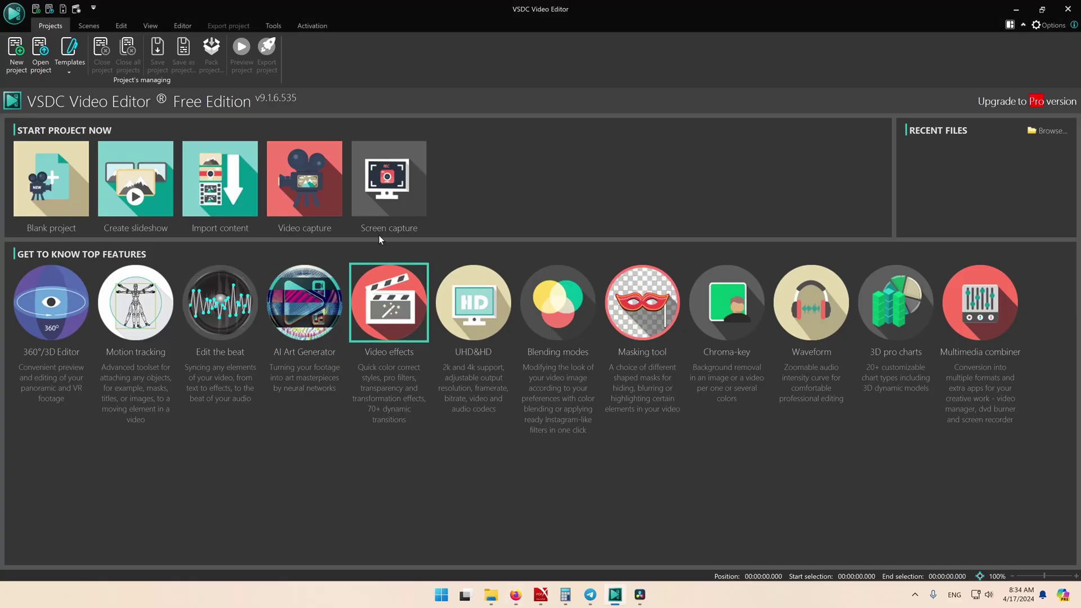
- Import Test.MOV into a new VSDC project with the default project settings
left_click(233, 204)
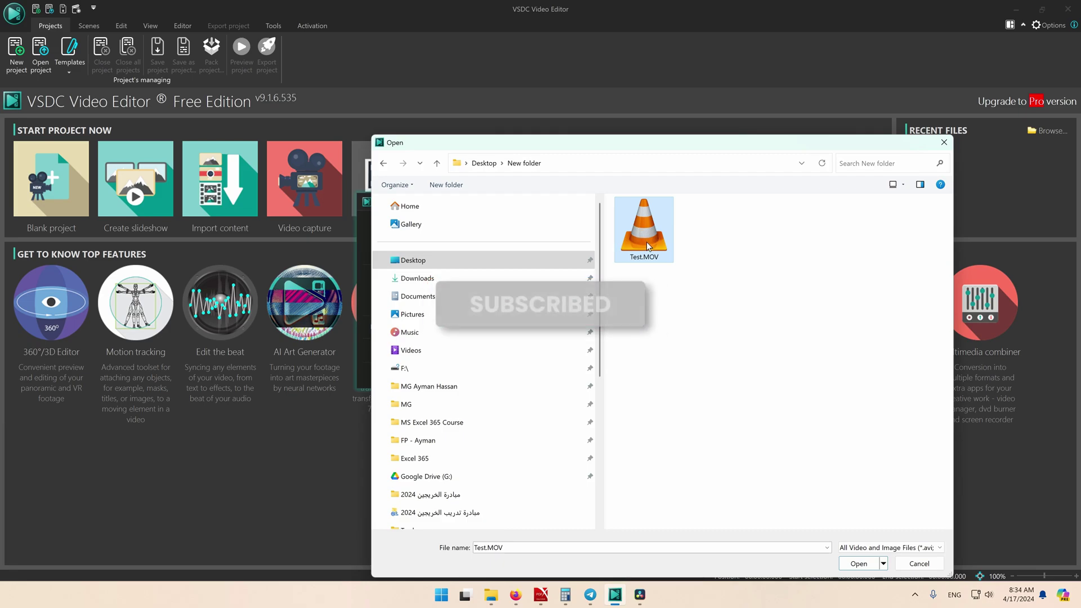
left_click(876, 564)
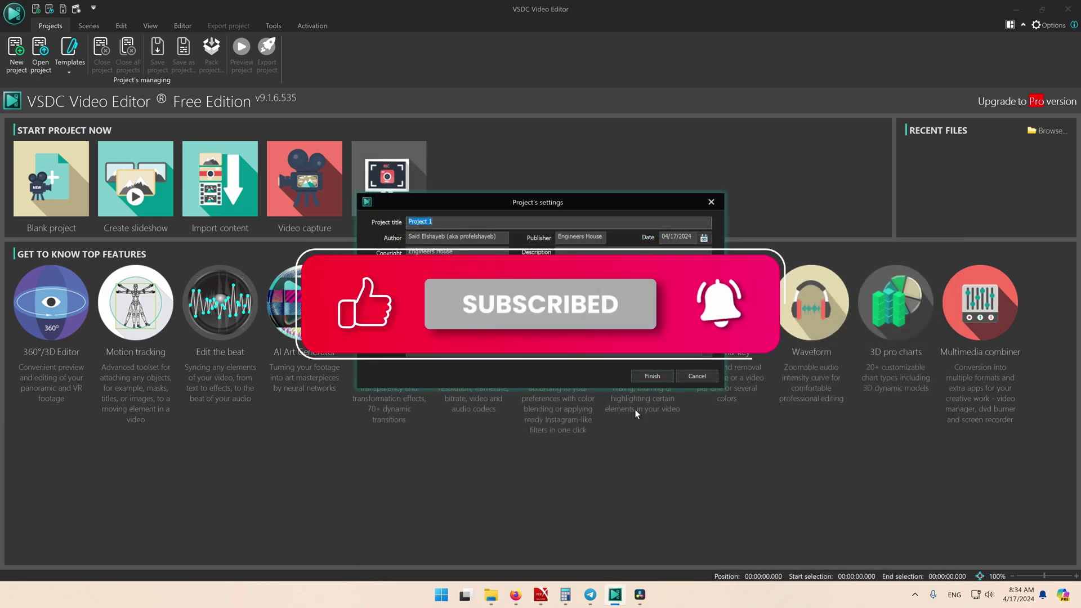
left_click(651, 377)
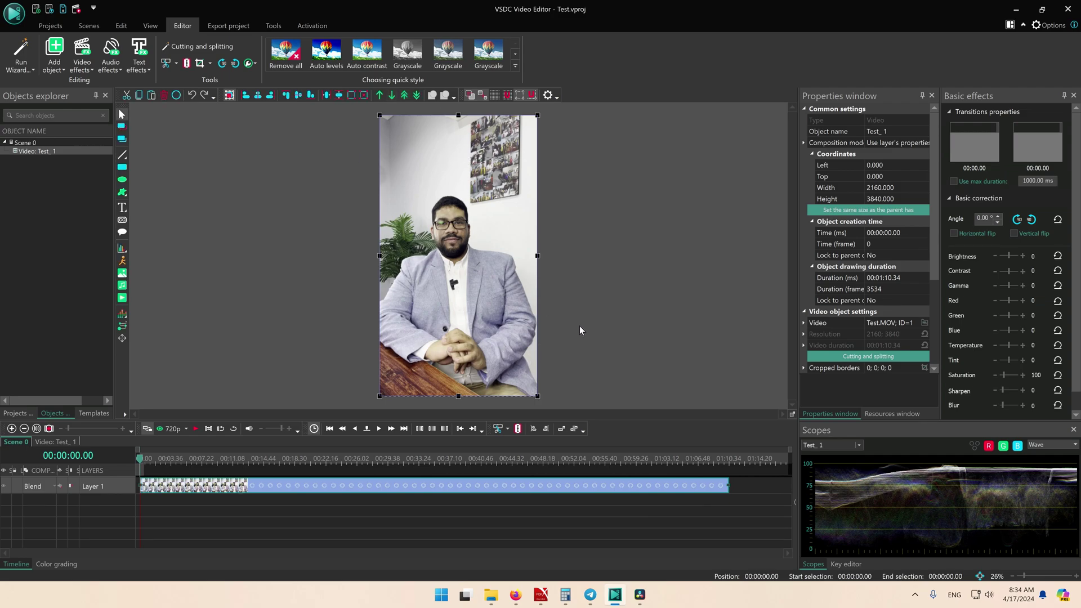
- Switch to DaVinci Resolve and back, then open VSDC's Export project workspace
left_click(640, 595)
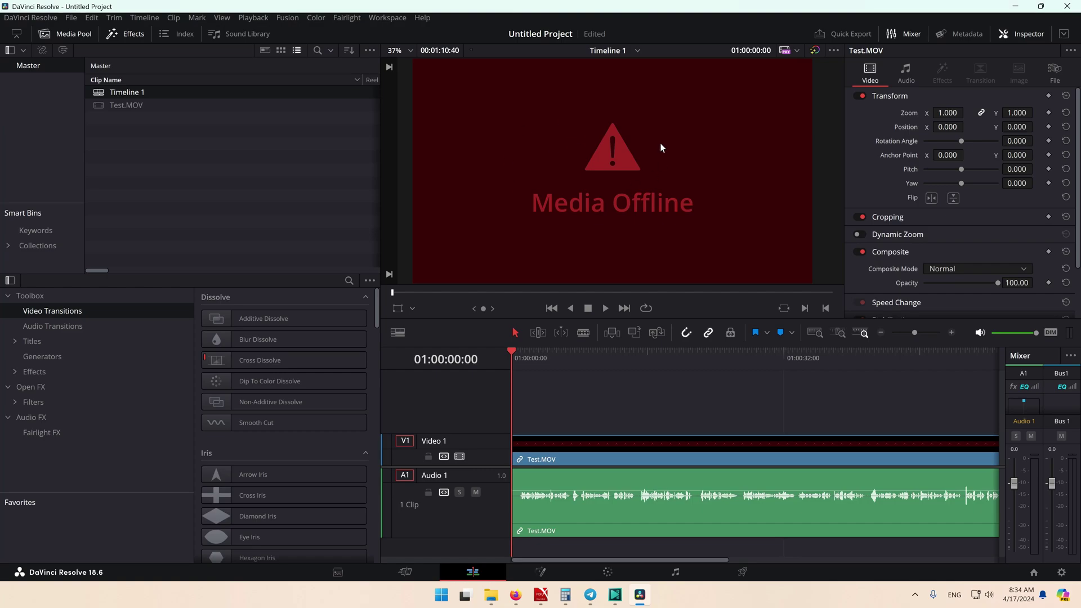
left_click(615, 595)
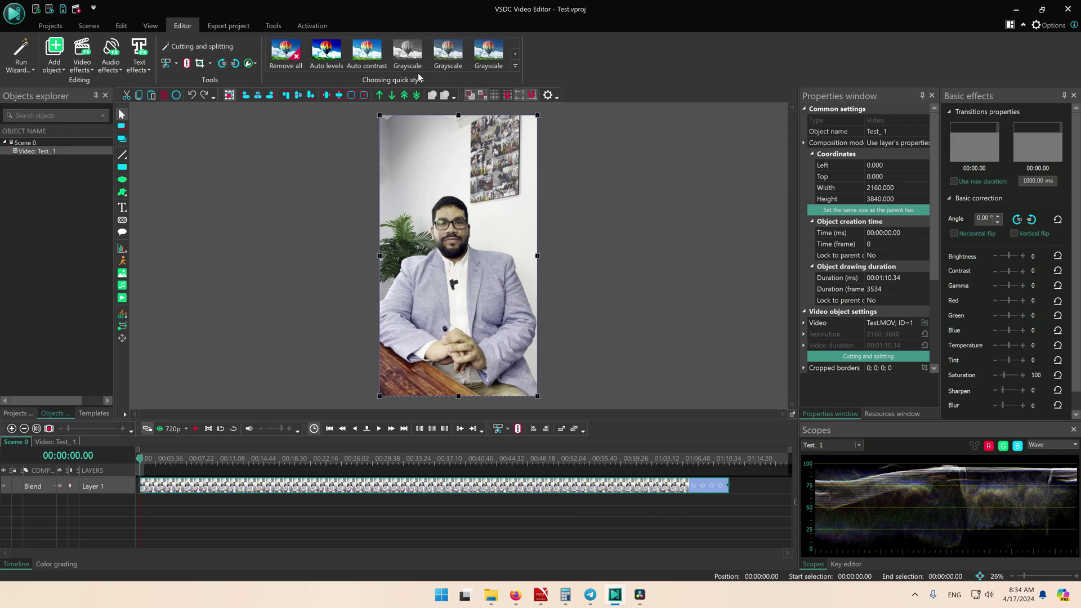
left_click(231, 26)
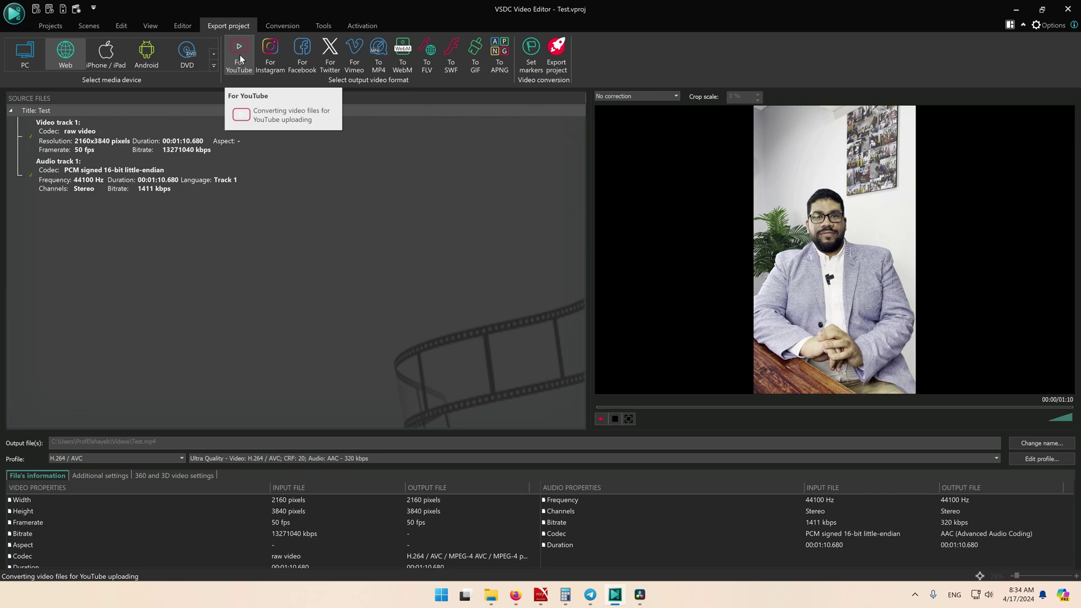
- Set the export output to Test.mp4 in the Desktop's New folder
left_click(1041, 443)
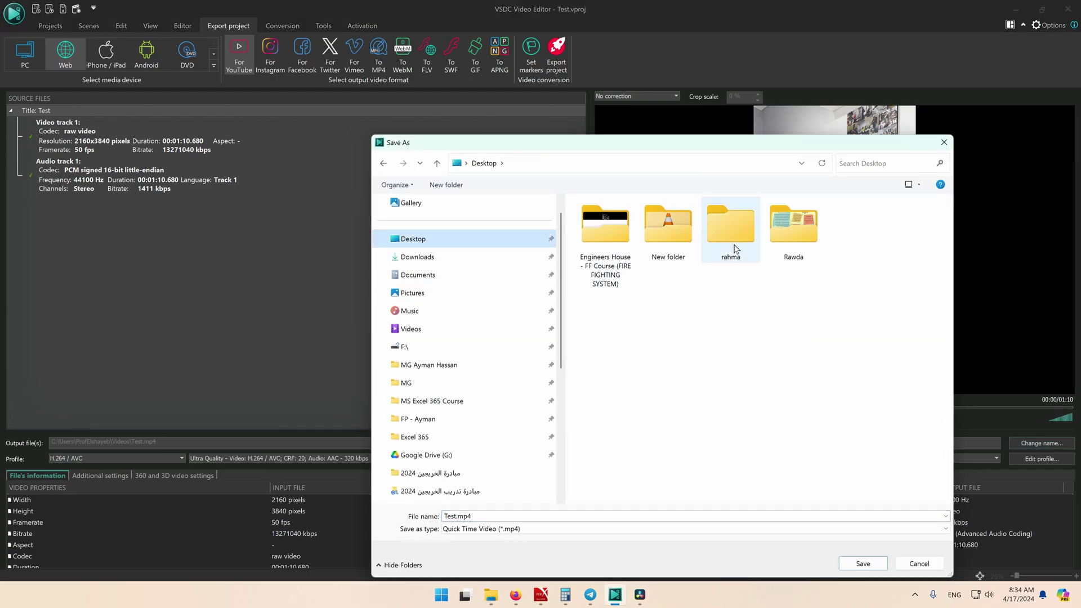
double_click(679, 242)
left_click(862, 563)
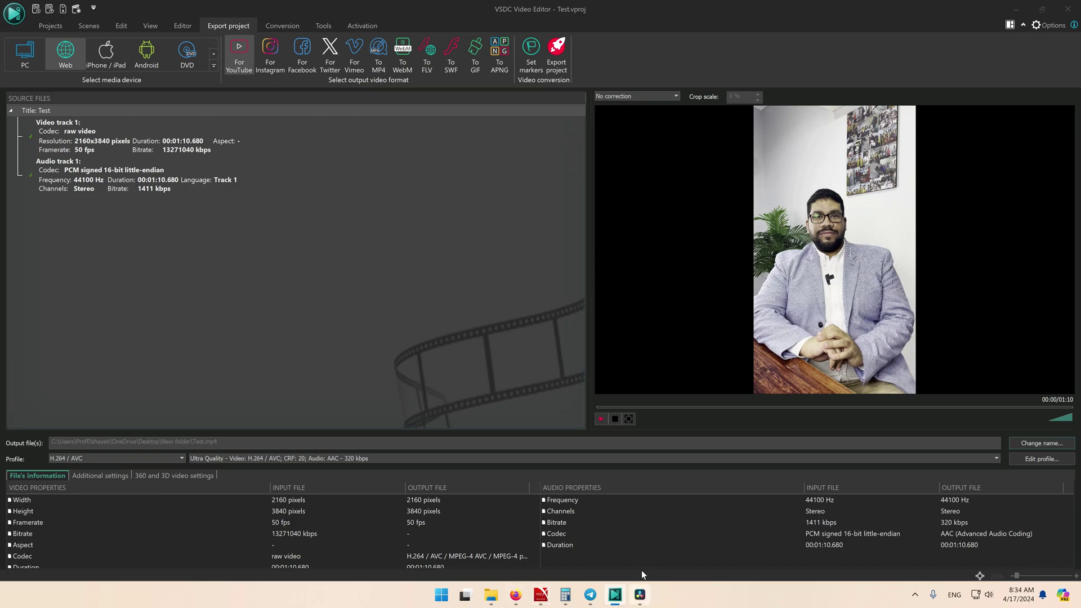
- Export the project without premium features, decline the YouTube upload, and quit without saving
left_click(556, 54)
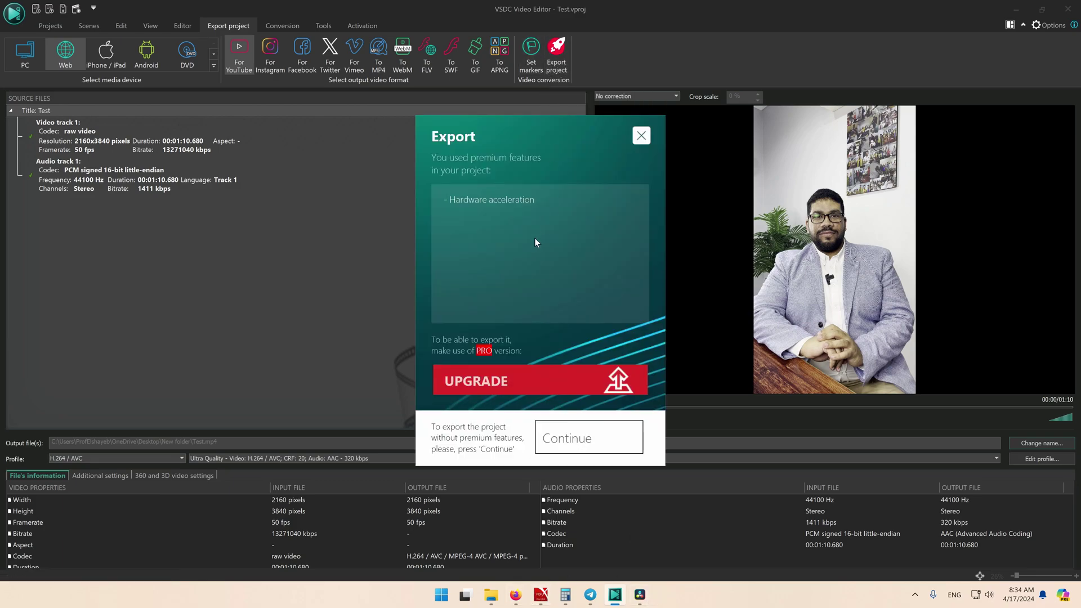
left_click(572, 452)
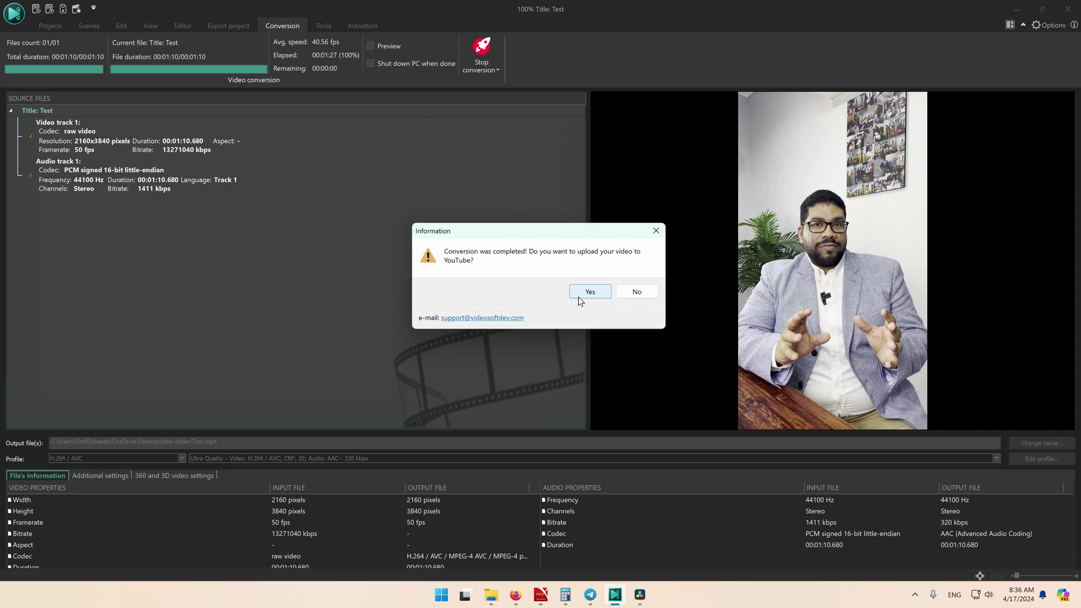
left_click(626, 295)
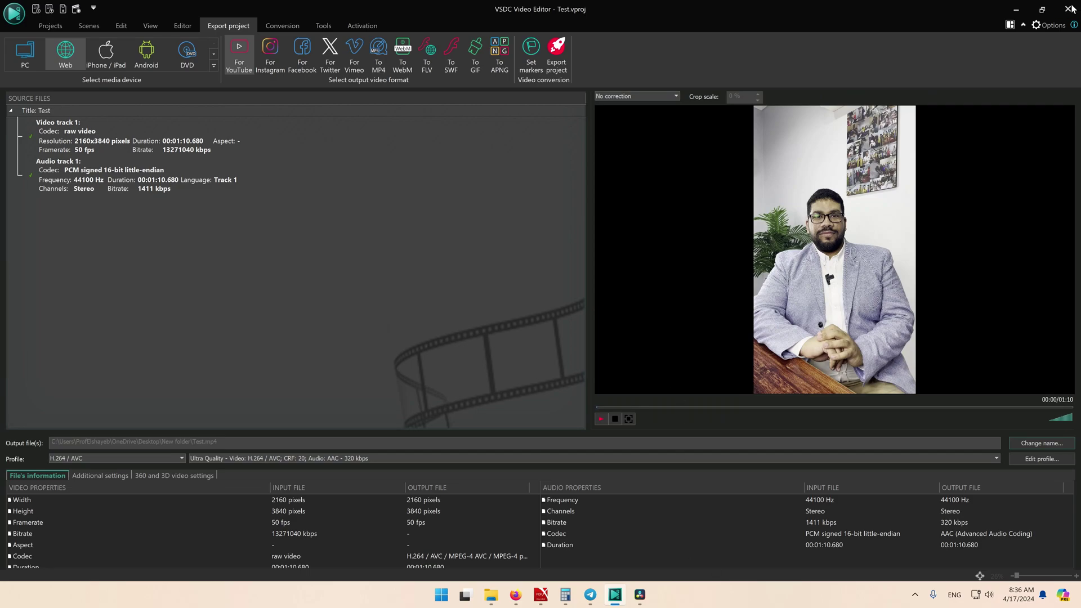
left_click(1068, 9)
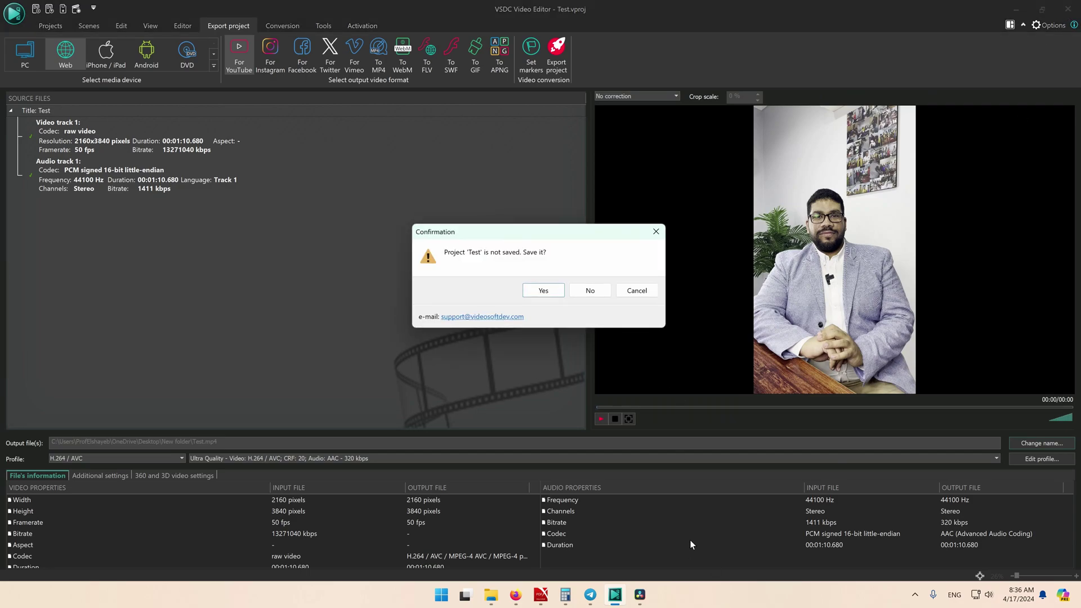
left_click(588, 290)
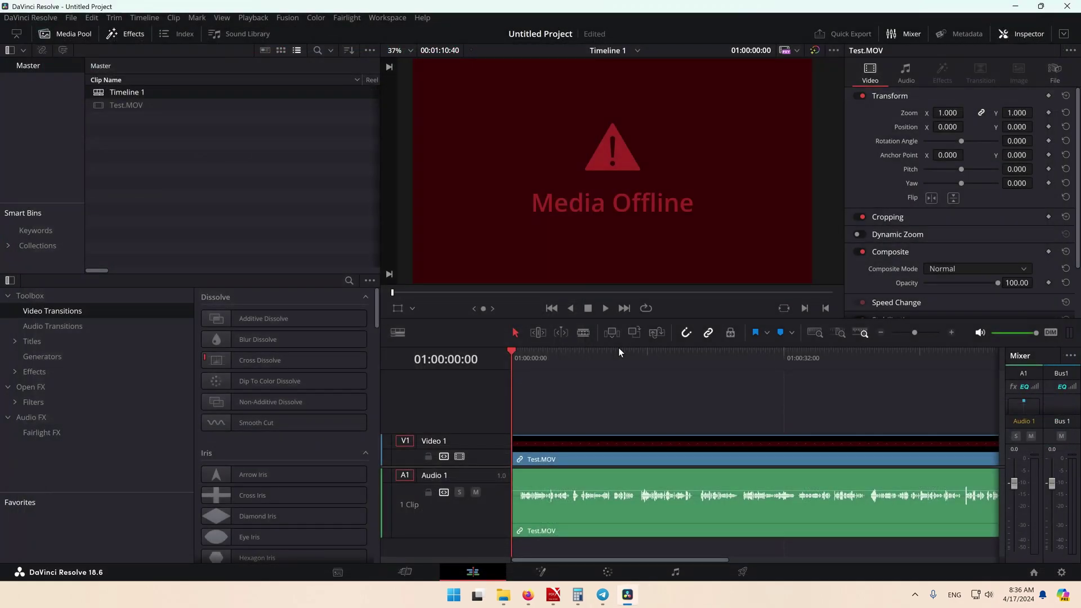
- Import Test.mp4 from Desktop > New folder into the Media Pool and fit the timeline
right_click(158, 141)
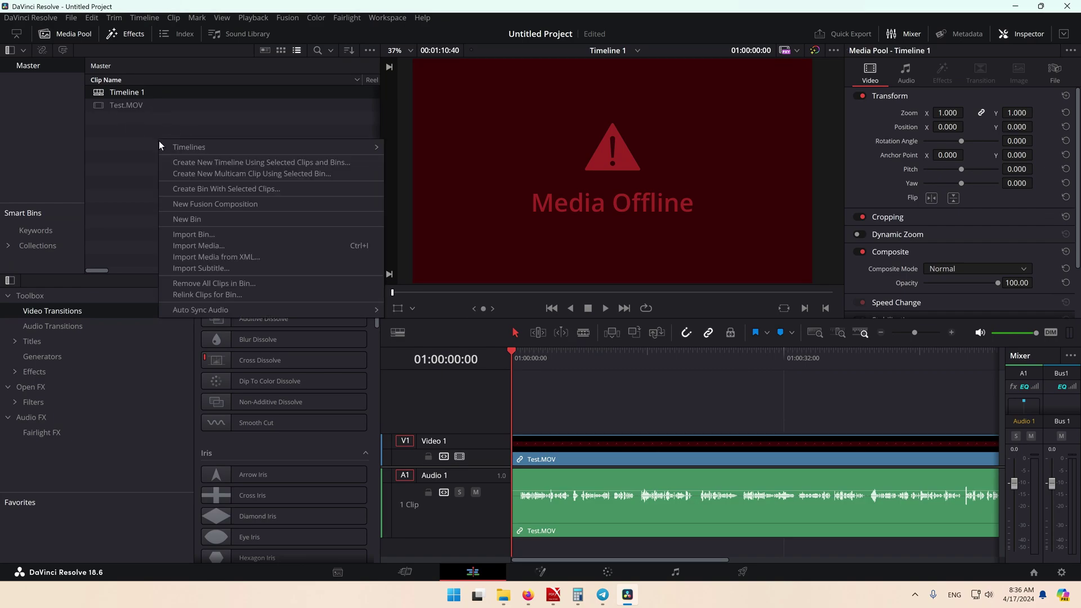
left_click(194, 246)
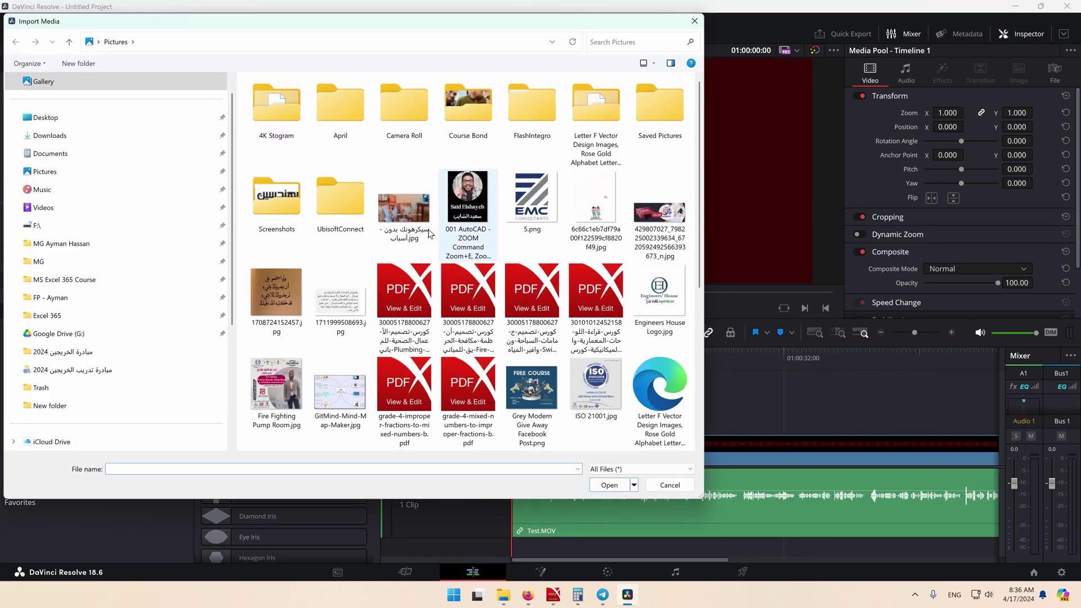
left_click(45, 117)
double_click(339, 131)
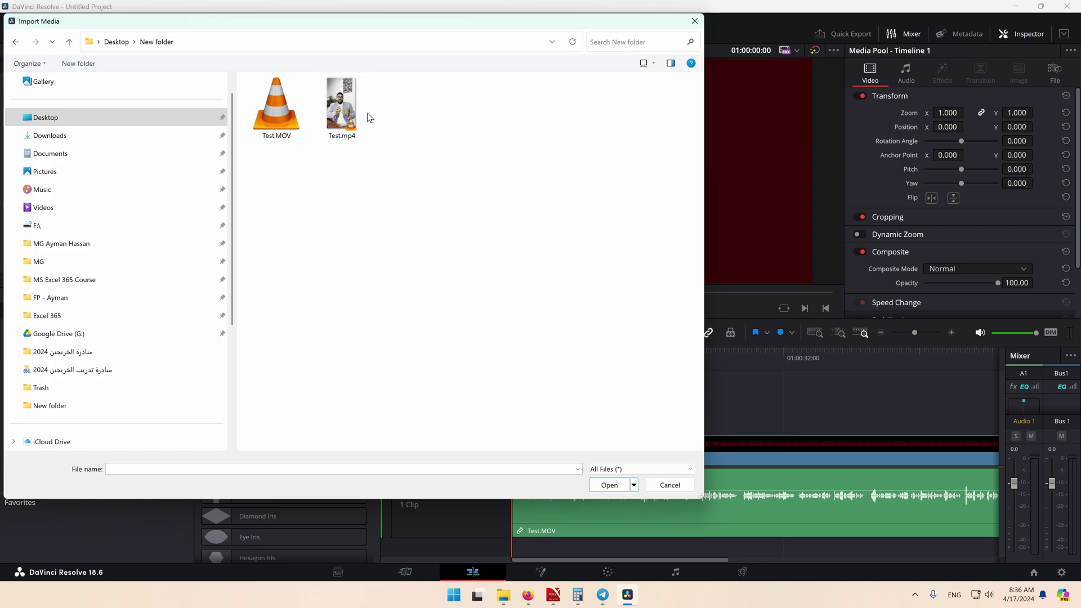
left_click(337, 121)
left_click(608, 485)
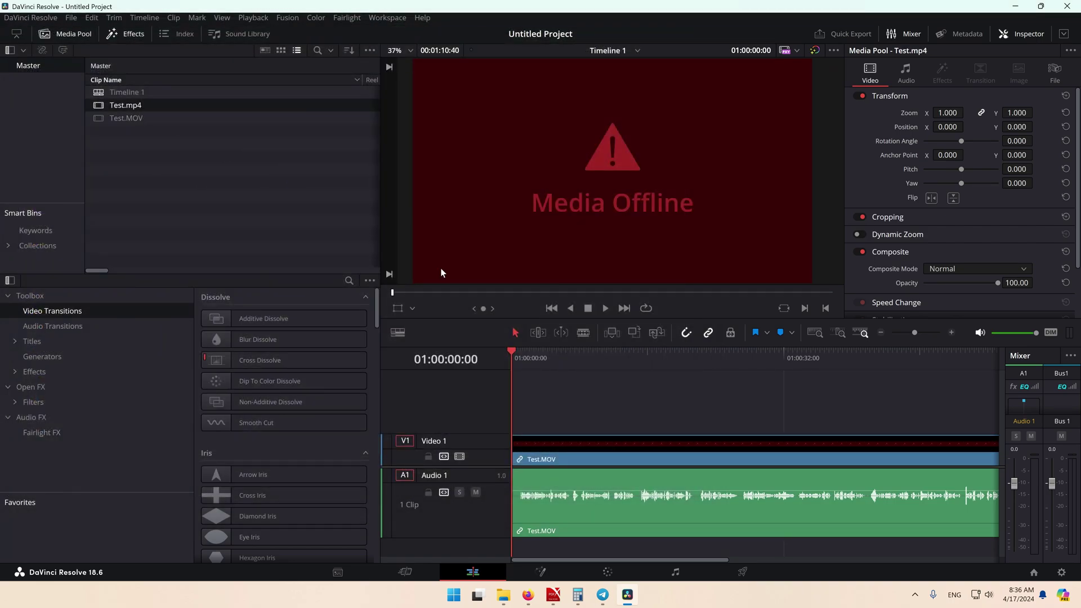
left_click(808, 330)
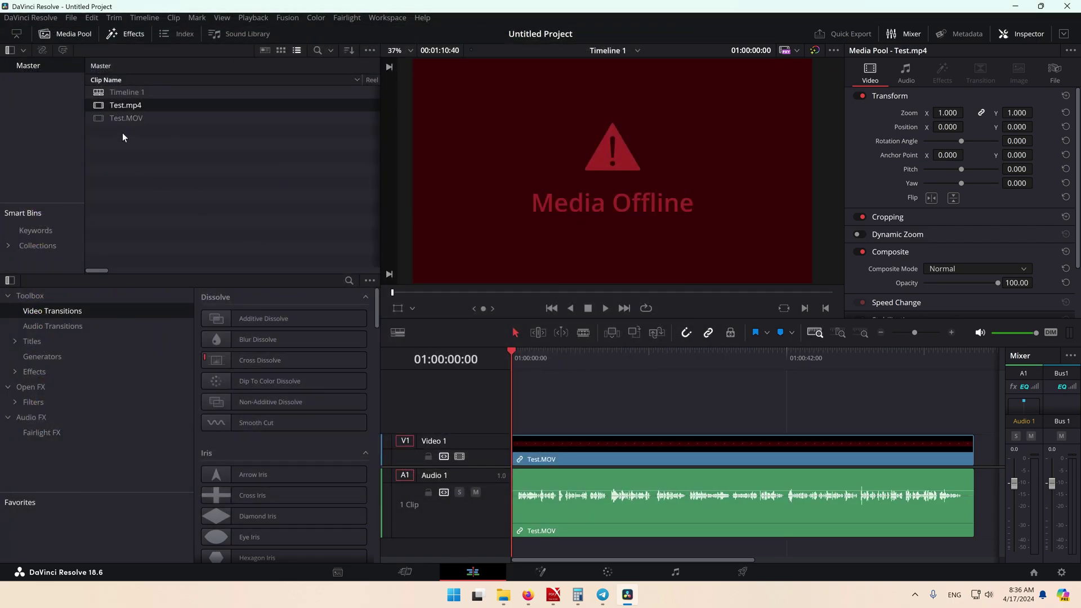
- Add Test.mp4 after Test.MOV on the timeline and delete the offline Test.MOV clips
left_click_drag(115, 104, 966, 463)
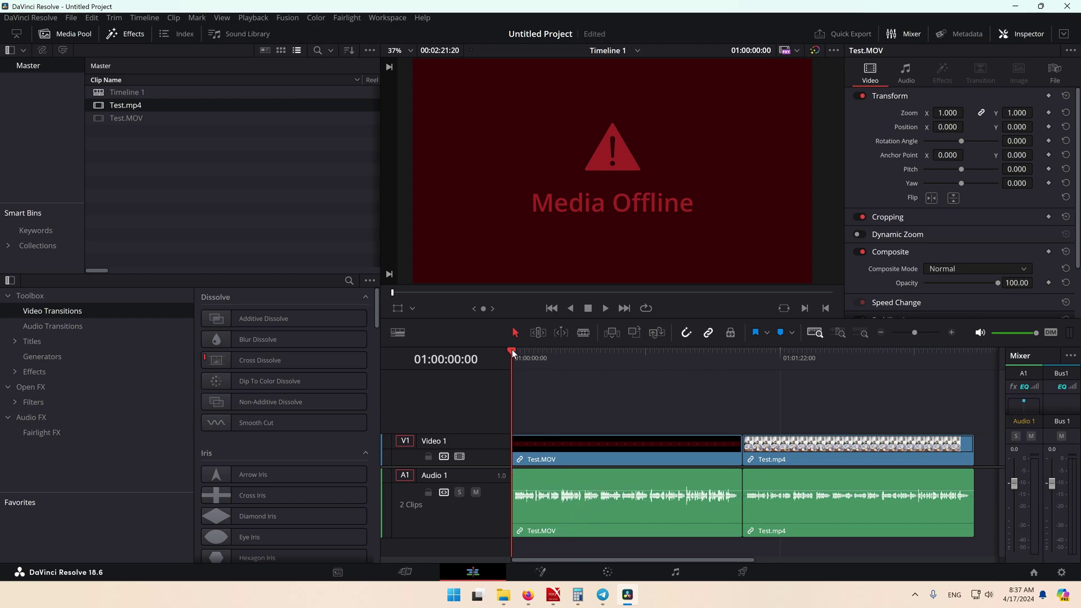
left_click_drag(511, 349, 817, 390)
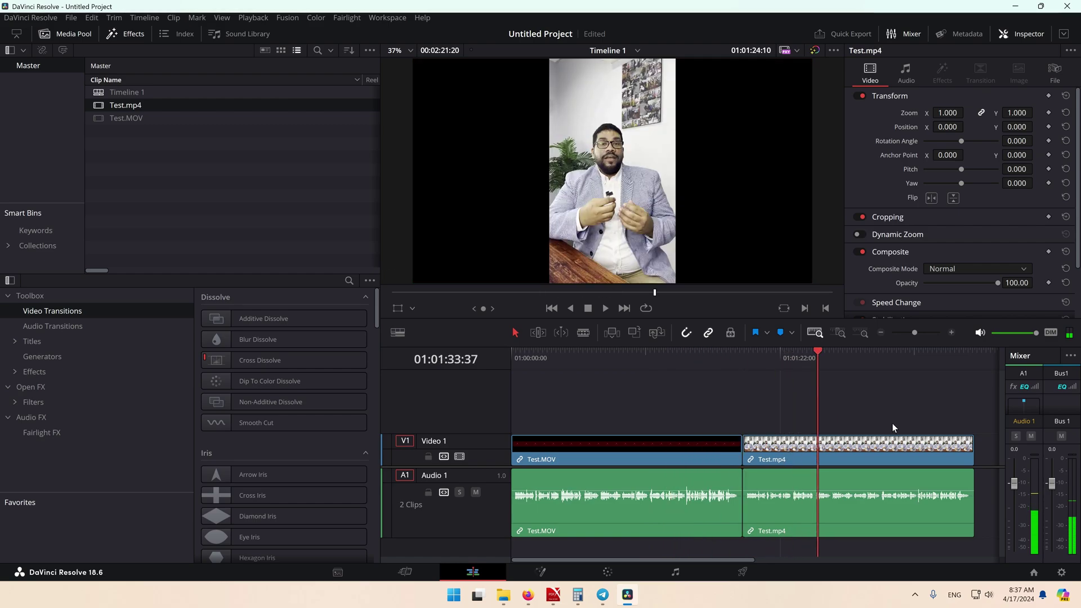
left_click(608, 495)
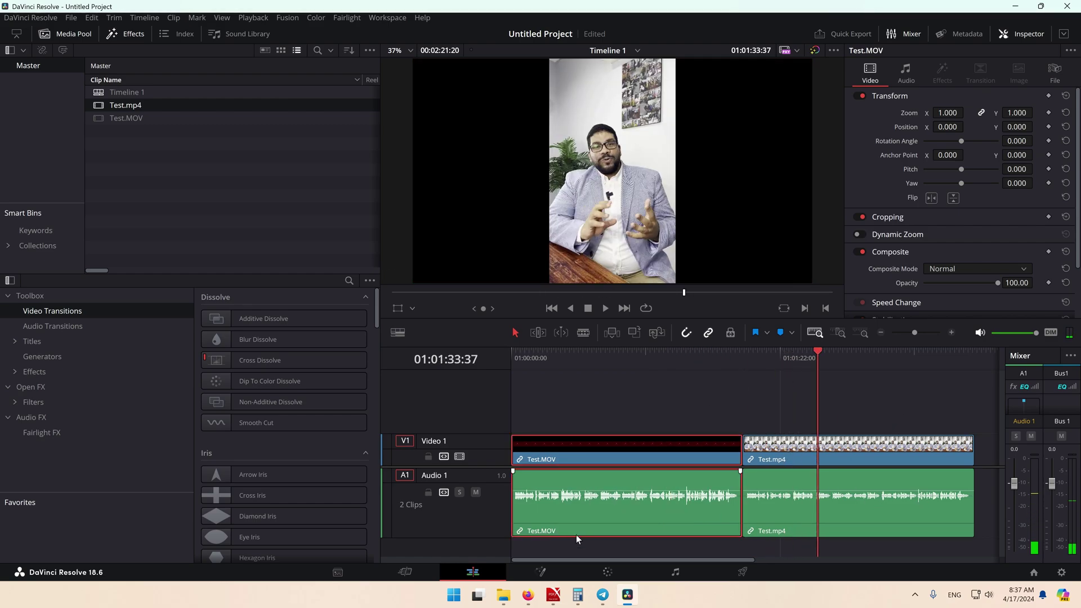
key("BackSpace")
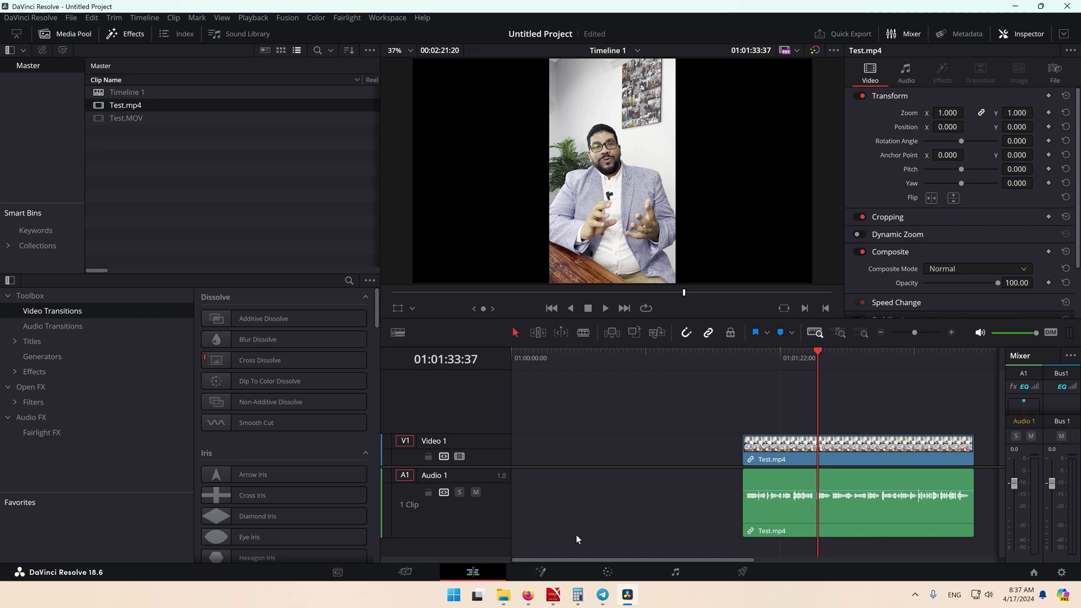
- Move Test.mp4 to the timeline start and scrub the playhead to check playback
left_click_drag(810, 508, 588, 486)
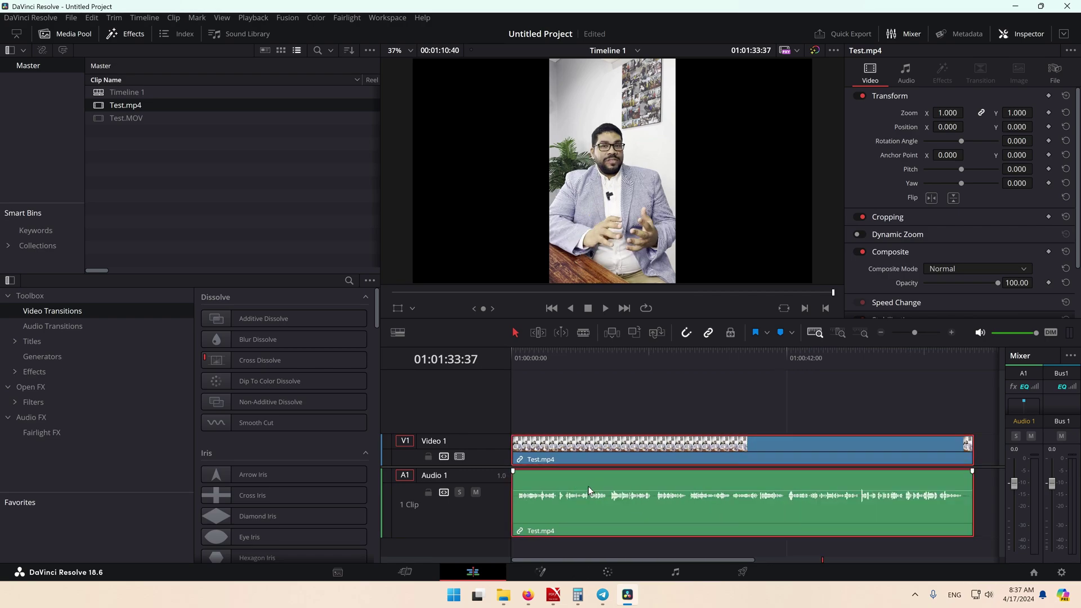
left_click(553, 308)
left_click(556, 359)
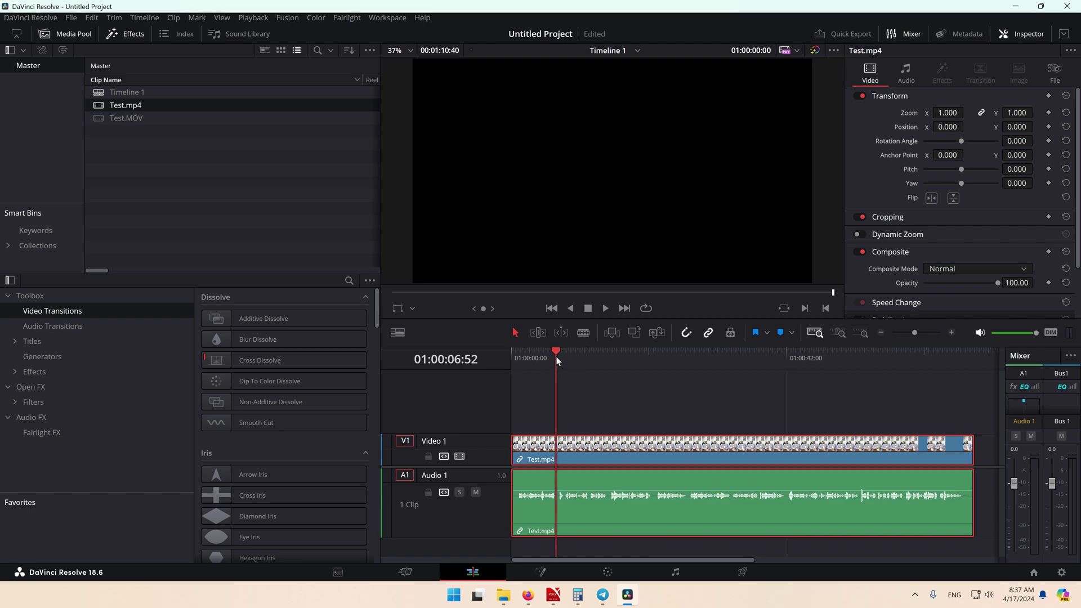
left_click_drag(556, 353, 505, 350)
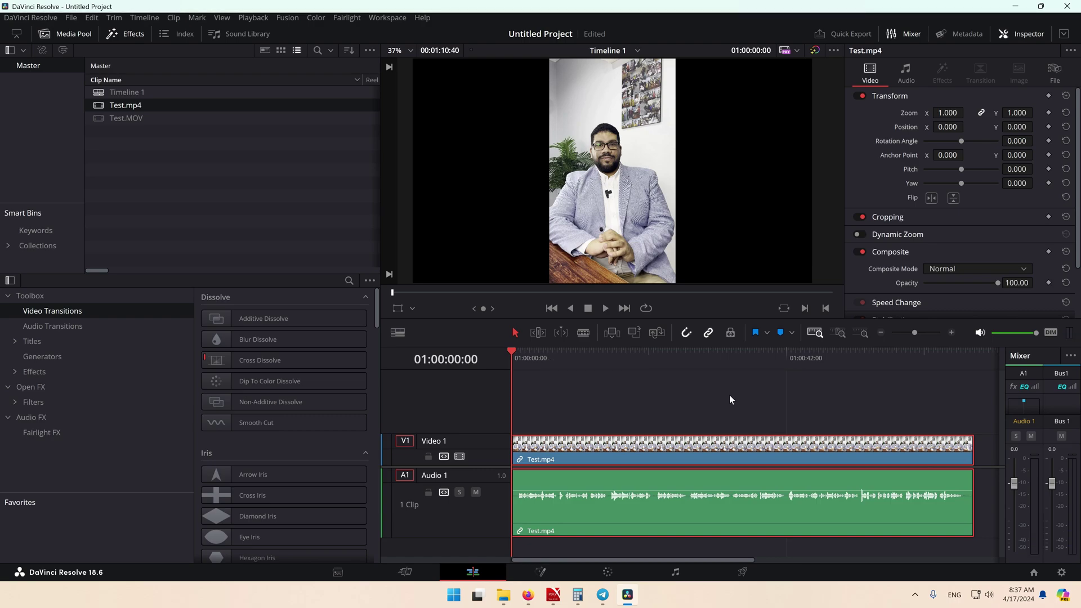
- Apply Auto Balance from the Color page's Primaries Color Wheels to node 01
left_click(608, 572)
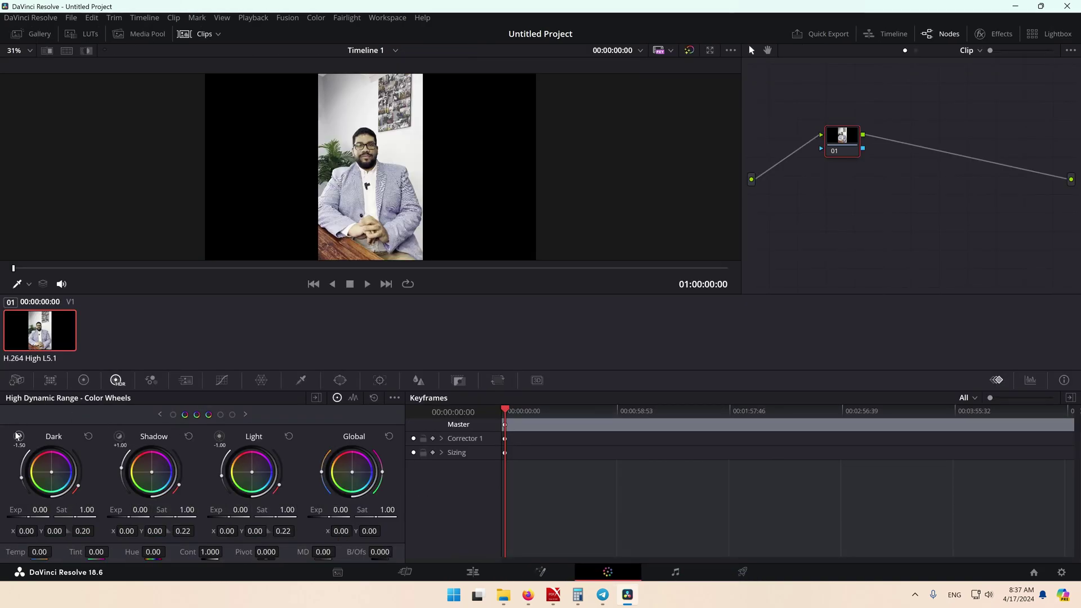
left_click(88, 385)
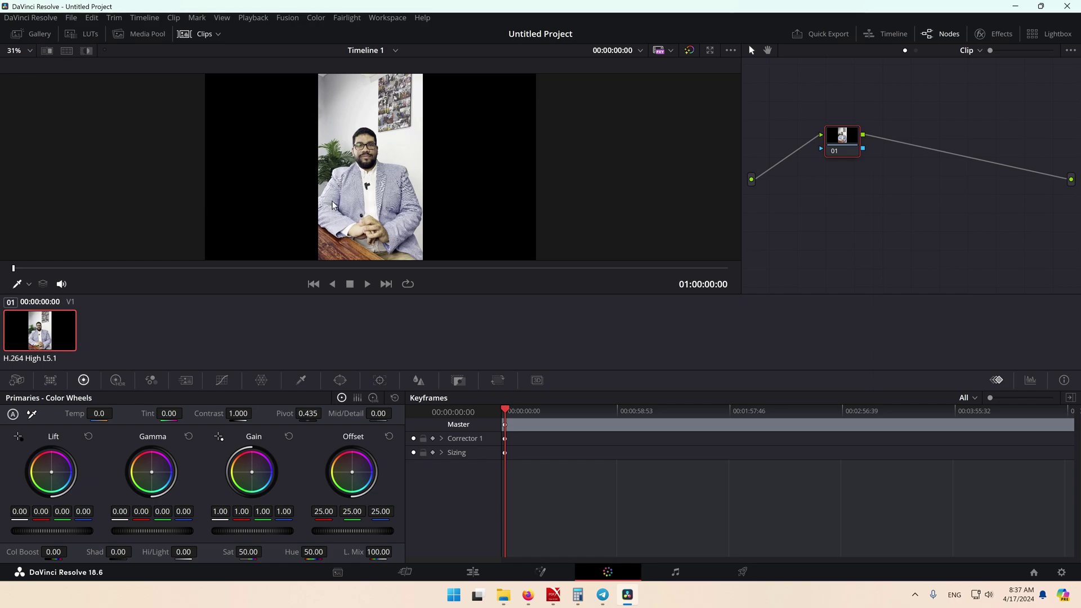
left_click(398, 194)
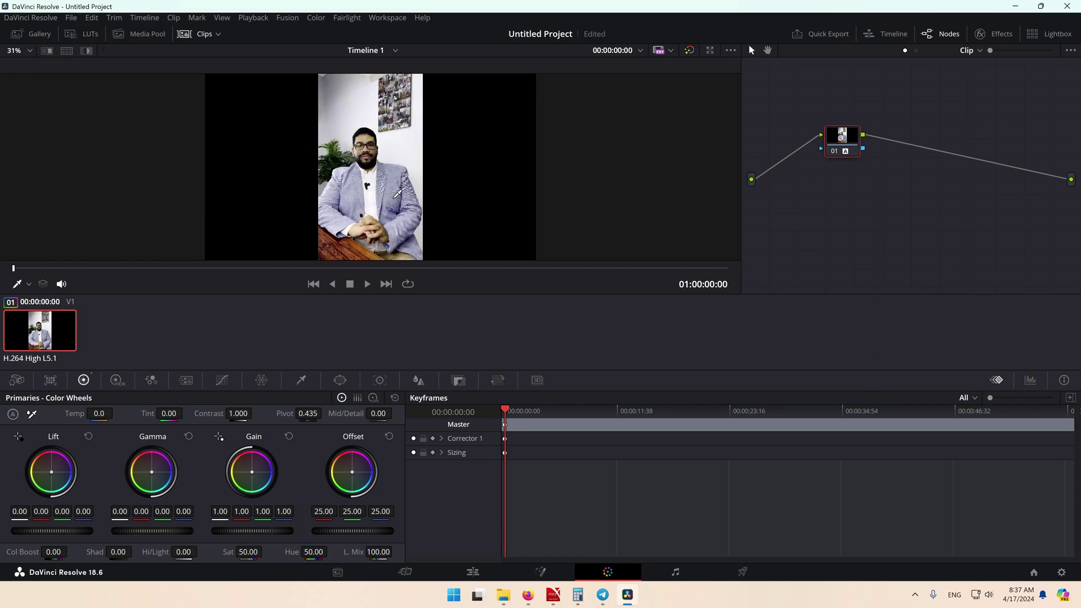
- Back on the Edit page, set the Project Settings timeline resolution to 1920 x 1080 HD
left_click(480, 573)
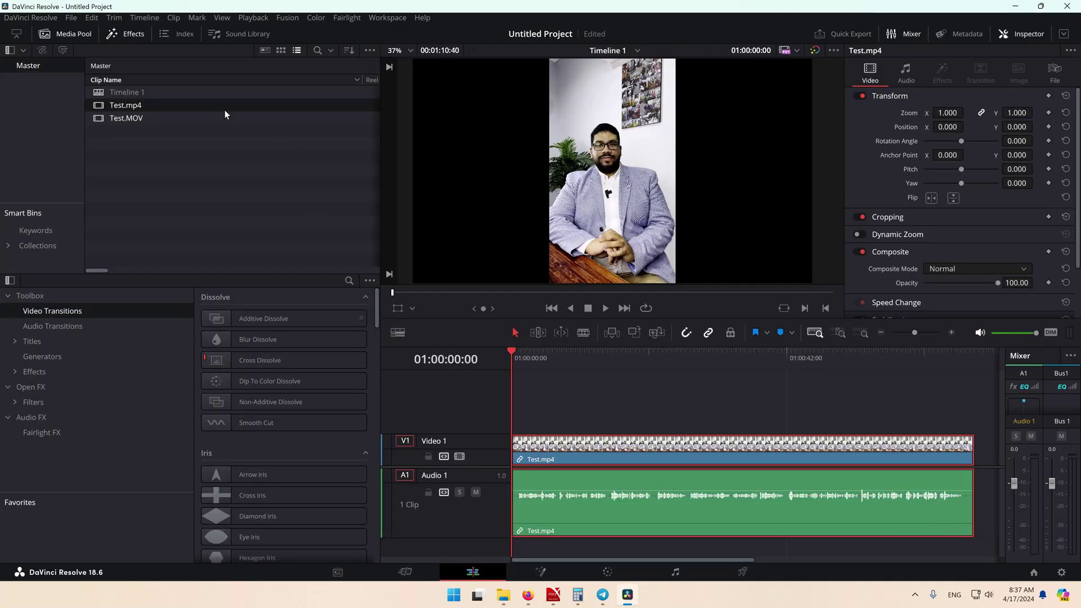
scroll(630, 167, "down", 1)
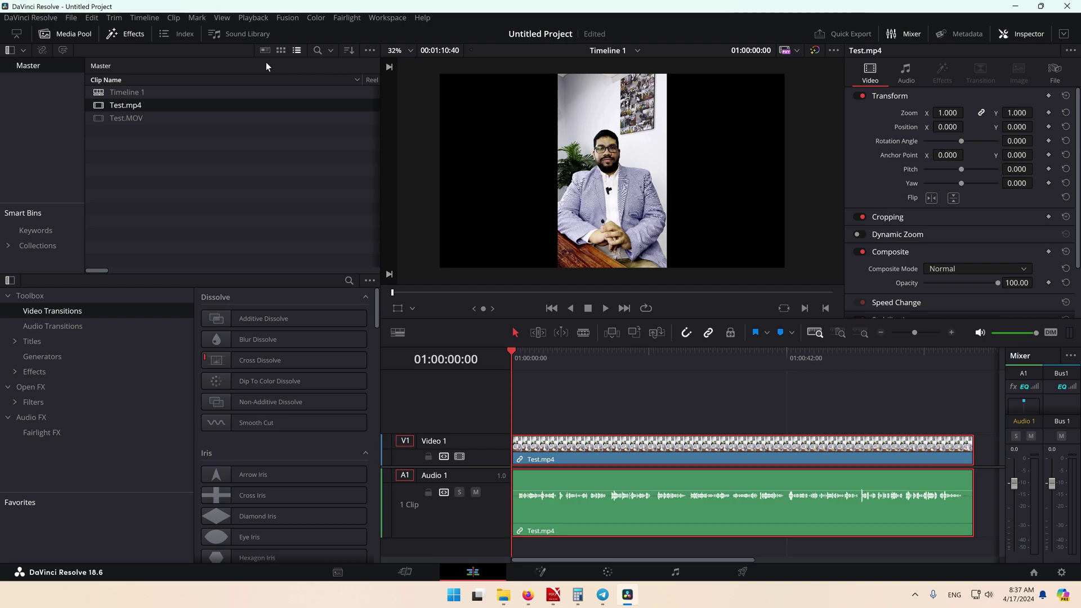
left_click(71, 18)
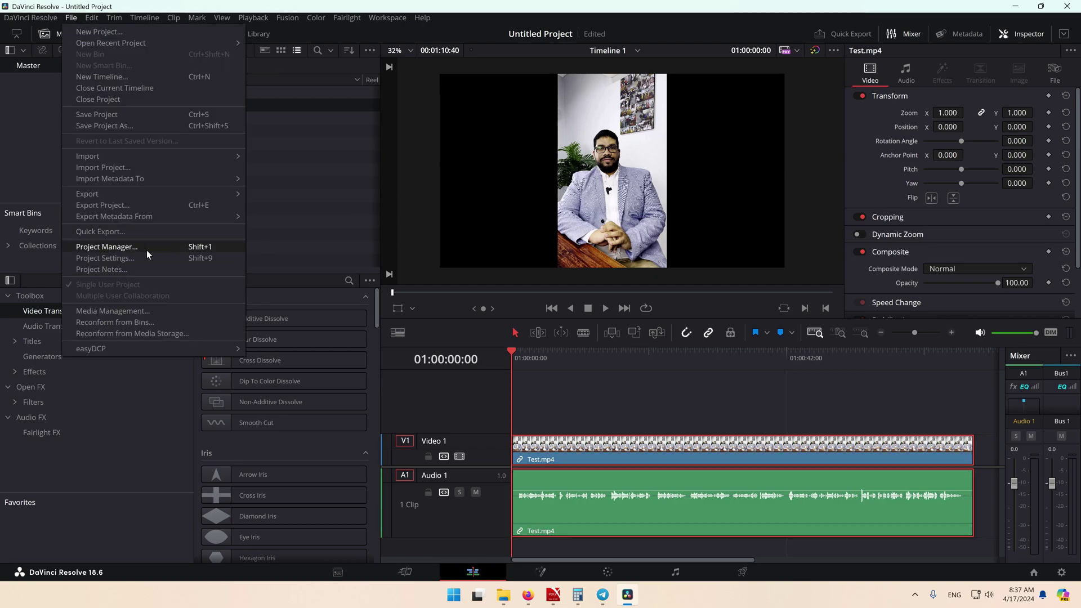
left_click(134, 258)
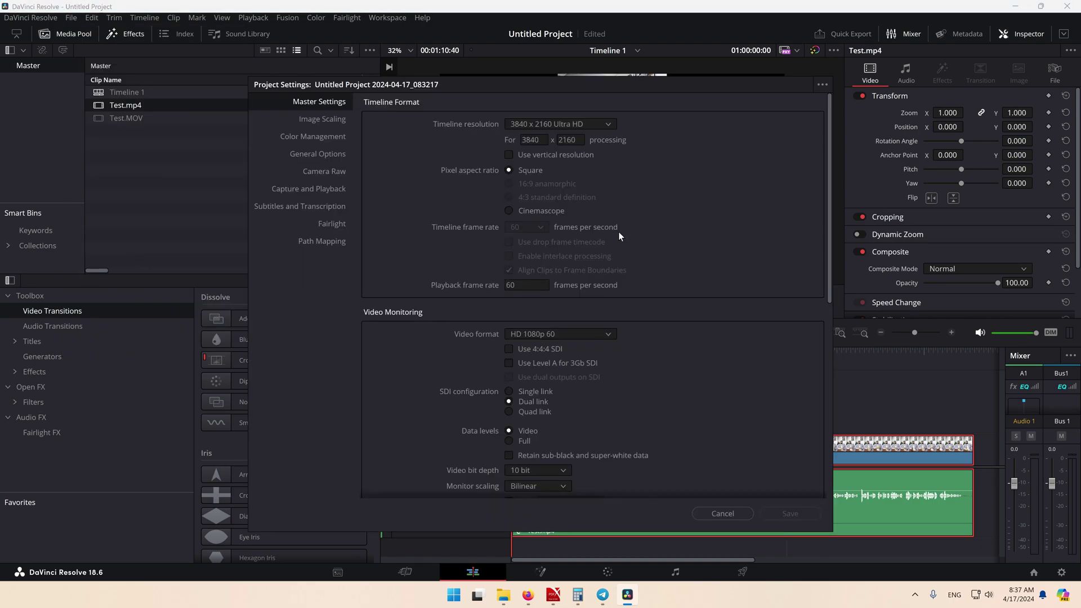
left_click(538, 124)
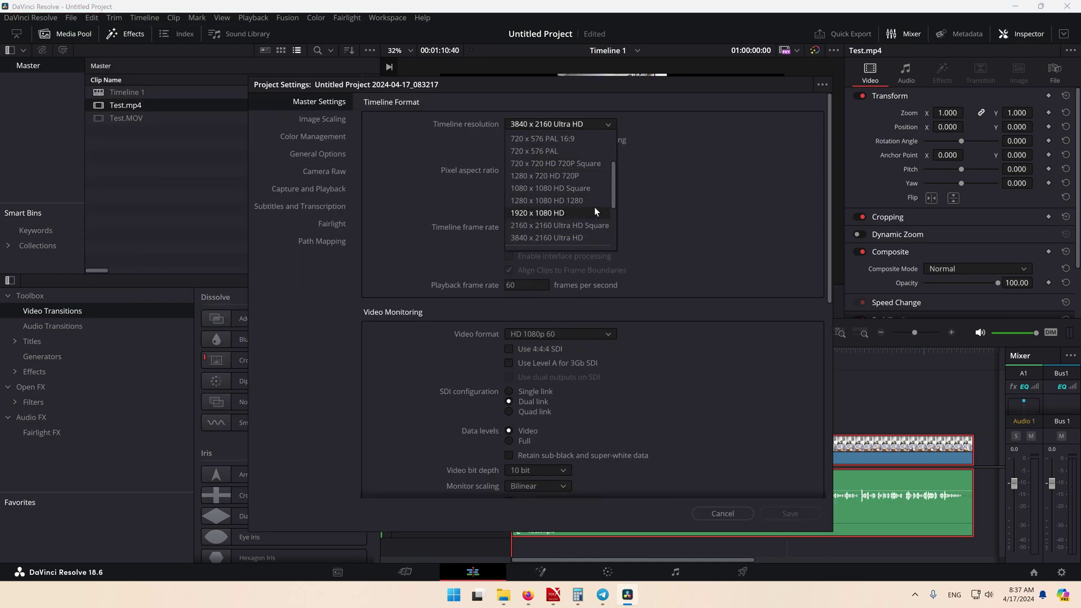
left_click(579, 213)
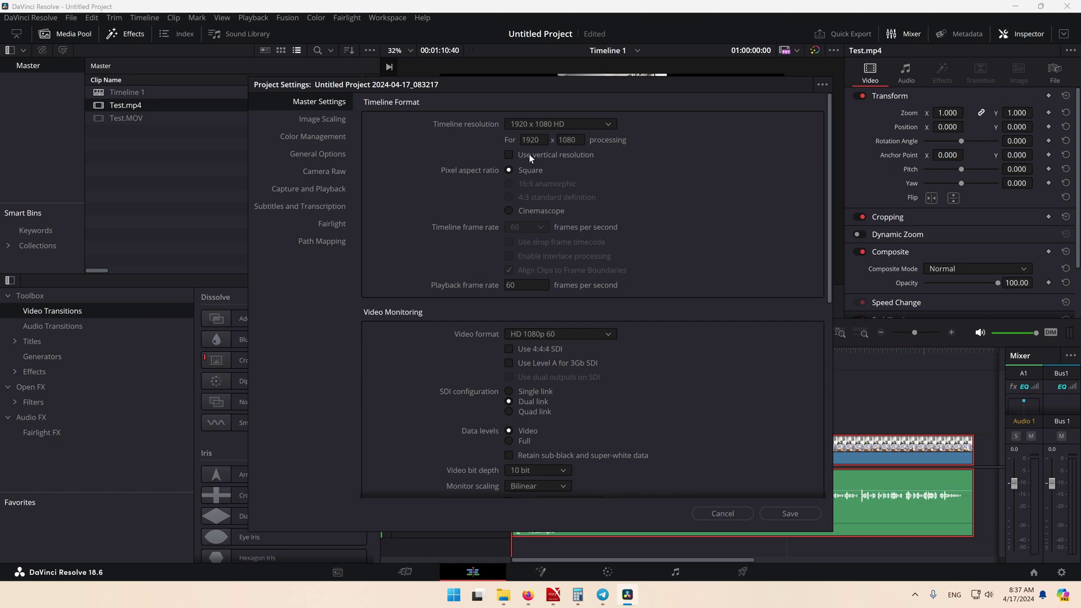
left_click(790, 513)
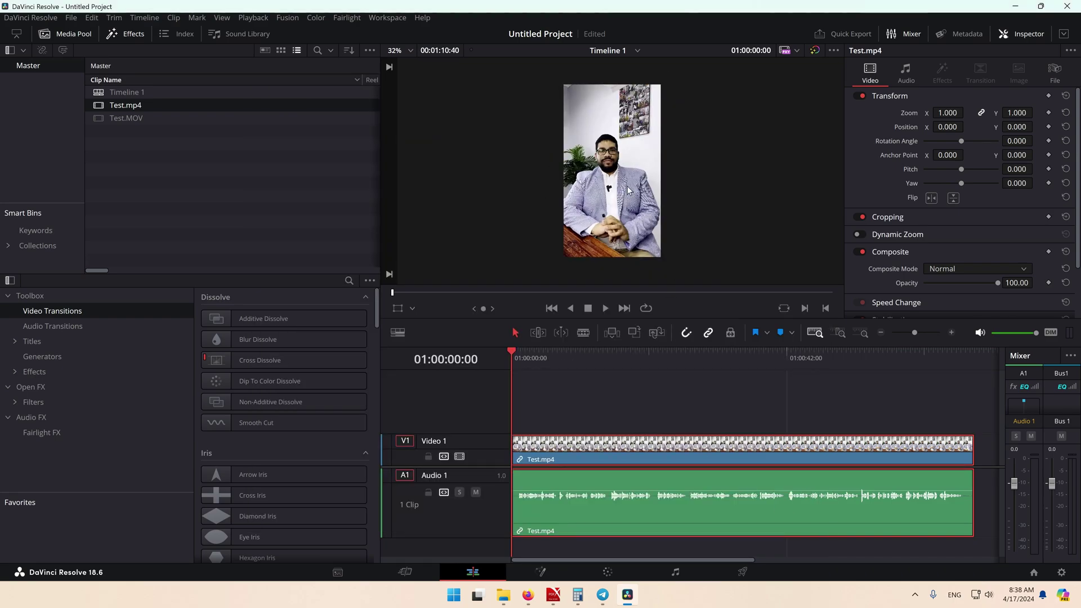